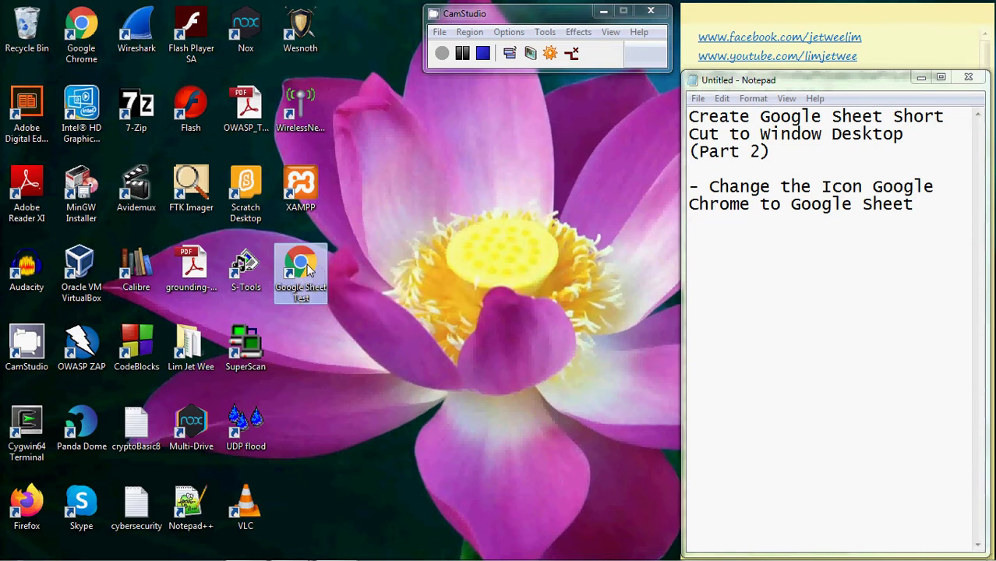
Open the Google Sheet Test desktop shortcut to check which spreadsheet it leads to, and close the browser window
double_click(308, 269)
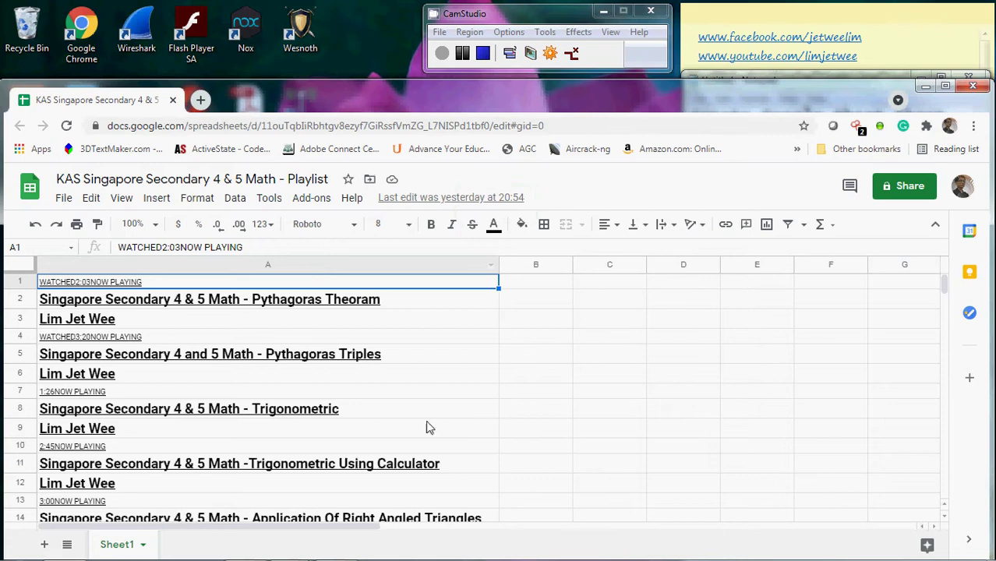
mouse_move(348, 351)
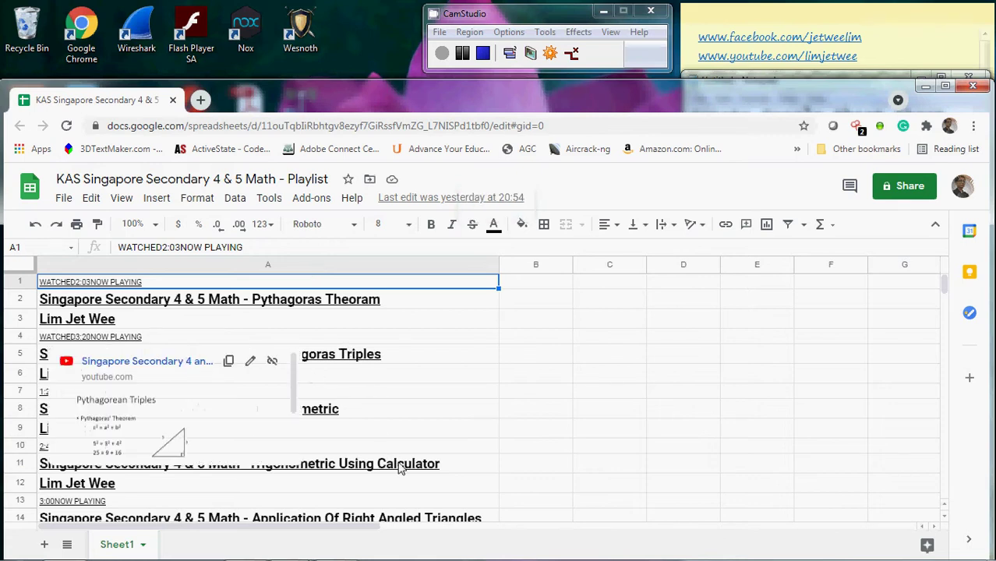
mouse_move(399, 466)
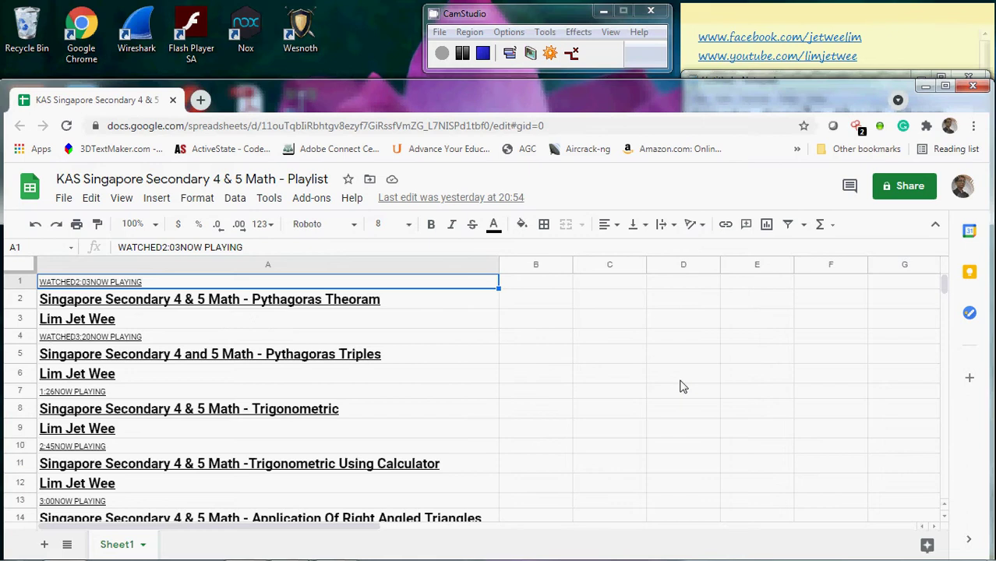
click(975, 91)
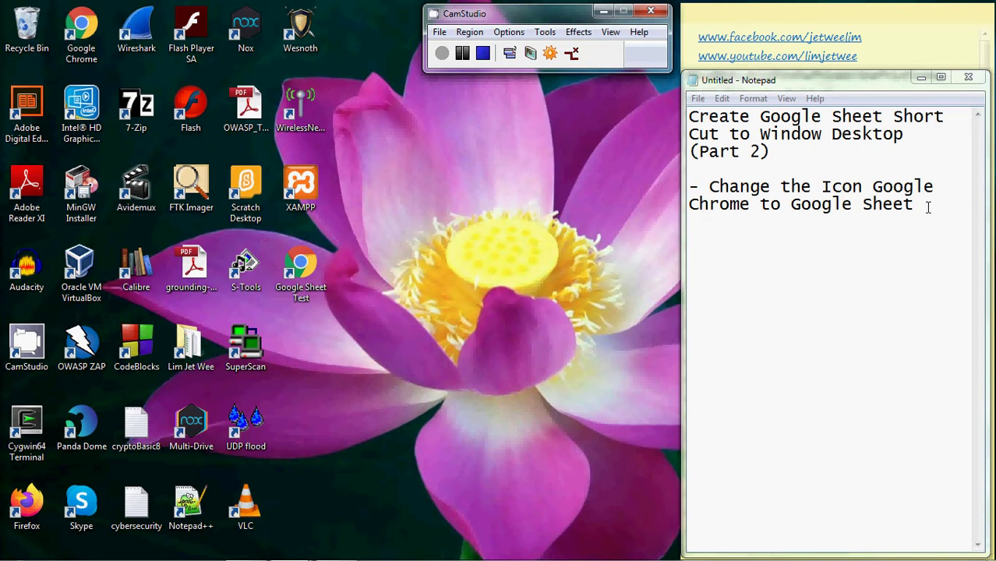
Change the Google Sheet Test shortcut's icon to the yellow grid icon from chrome.exe and apply it
drag(928, 207, 689, 187)
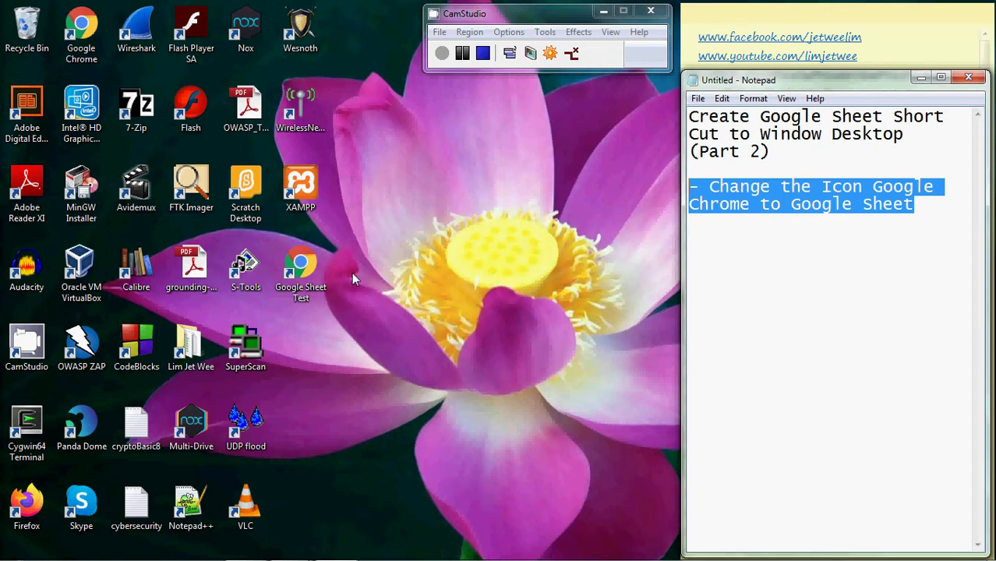
right_click(309, 267)
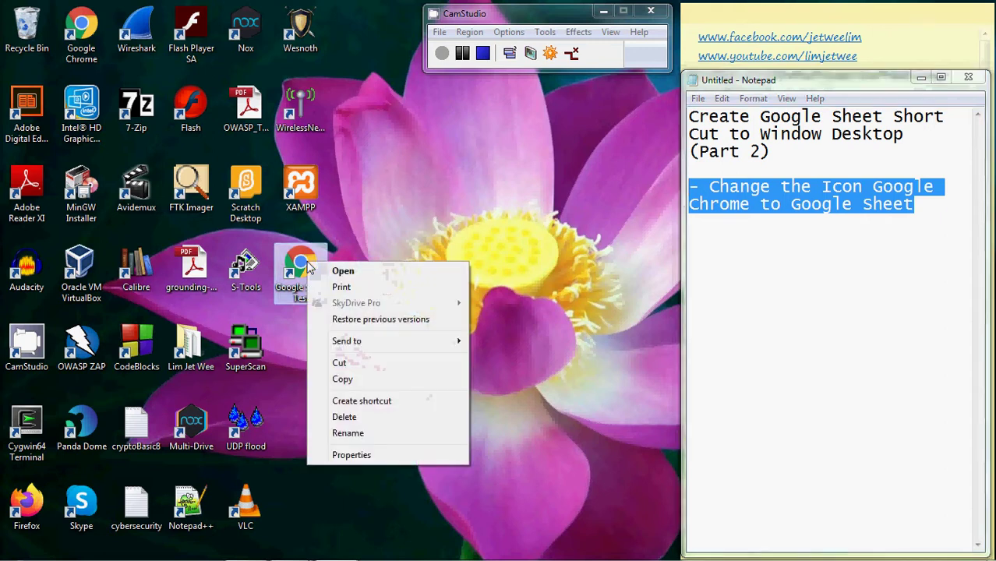
click(355, 455)
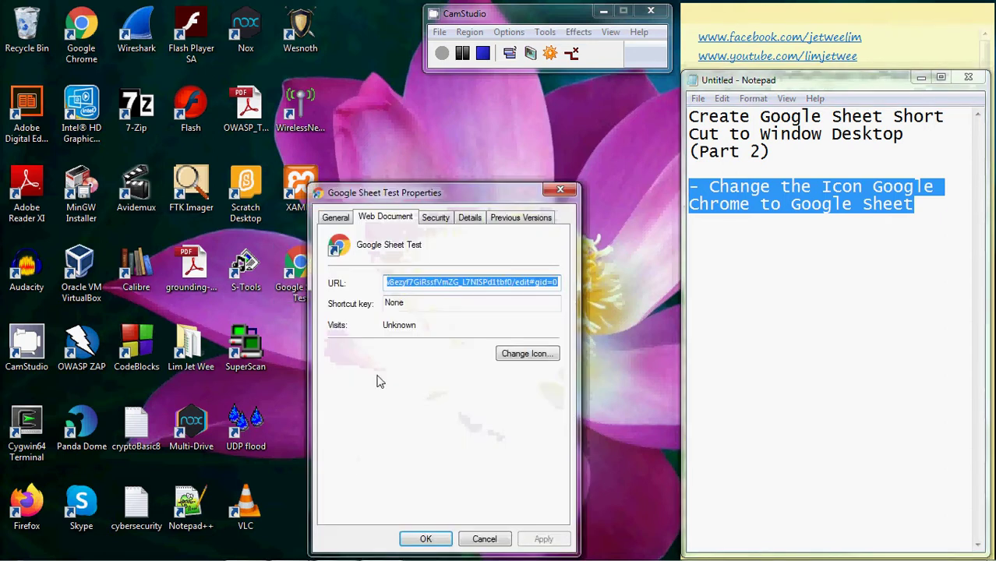
drag(439, 203, 500, 112)
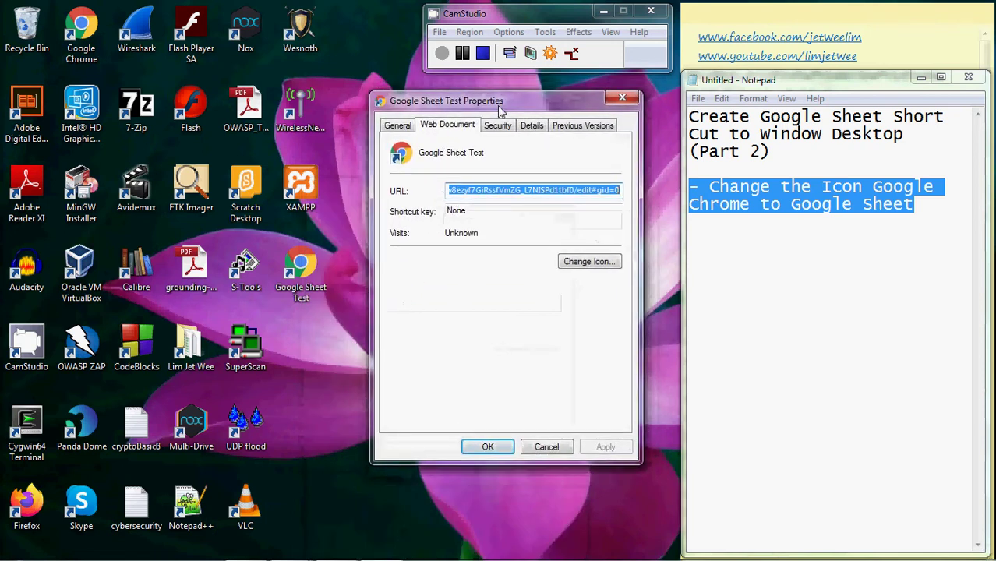
click(570, 265)
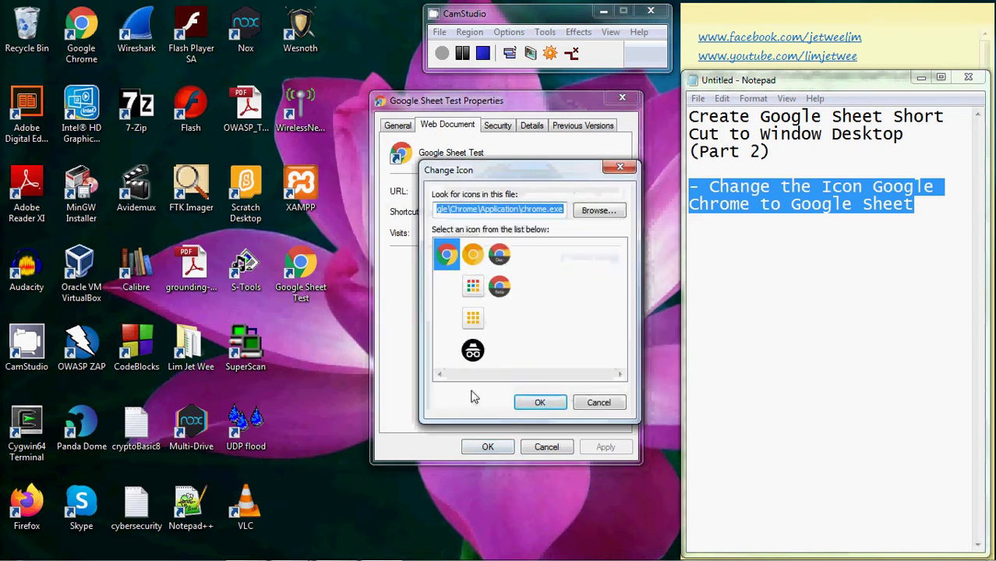
click(473, 318)
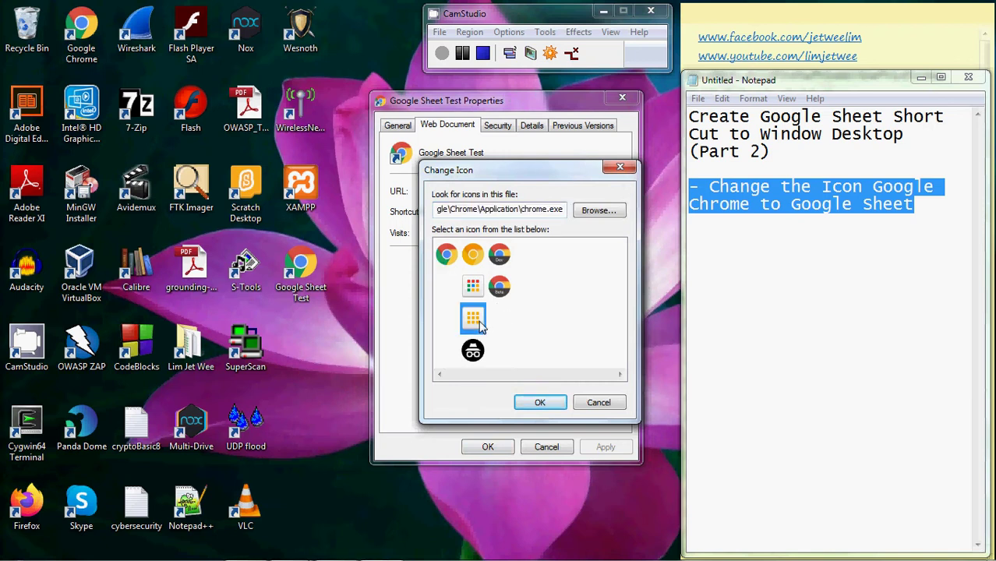
click(544, 404)
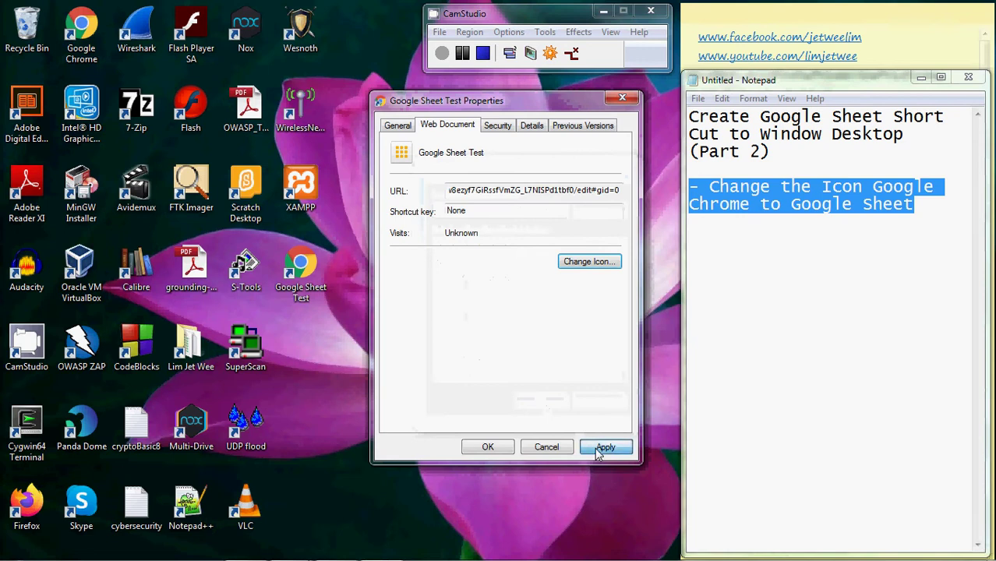
click(605, 447)
click(500, 451)
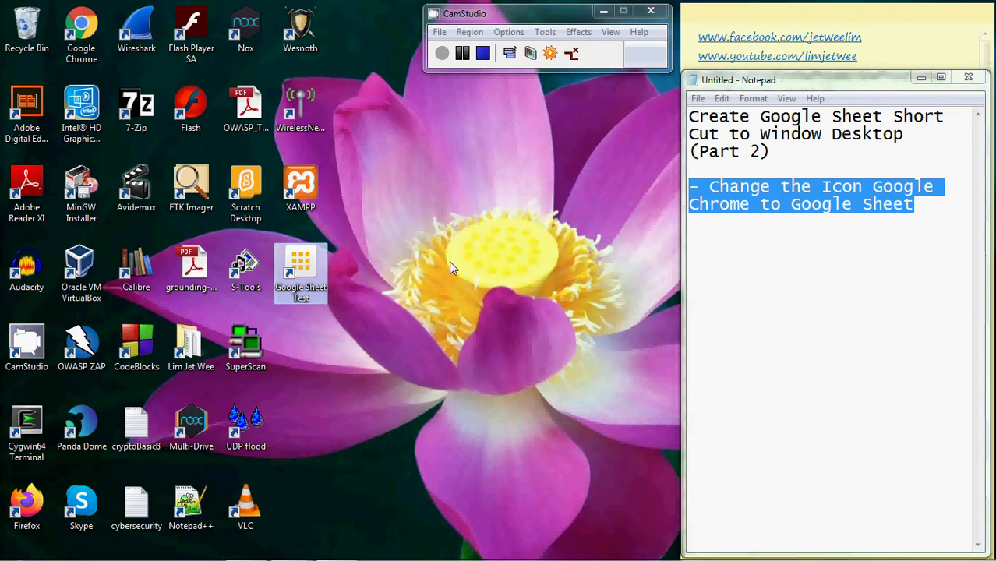
In Chrome, create a Desktop-only application shortcut for Sheets from the apps page, and close the browser
mouse_move(317, 272)
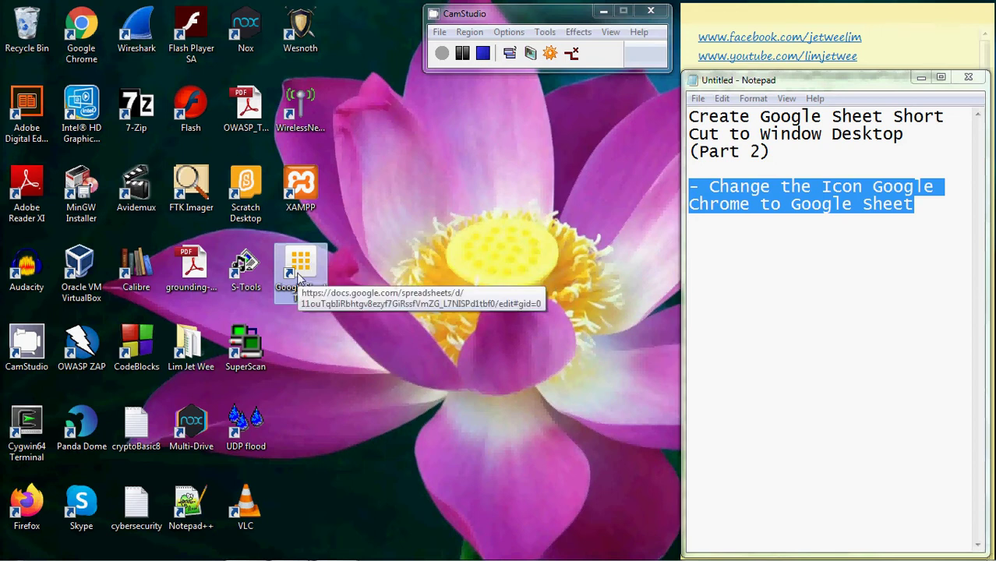
mouse_move(65, 550)
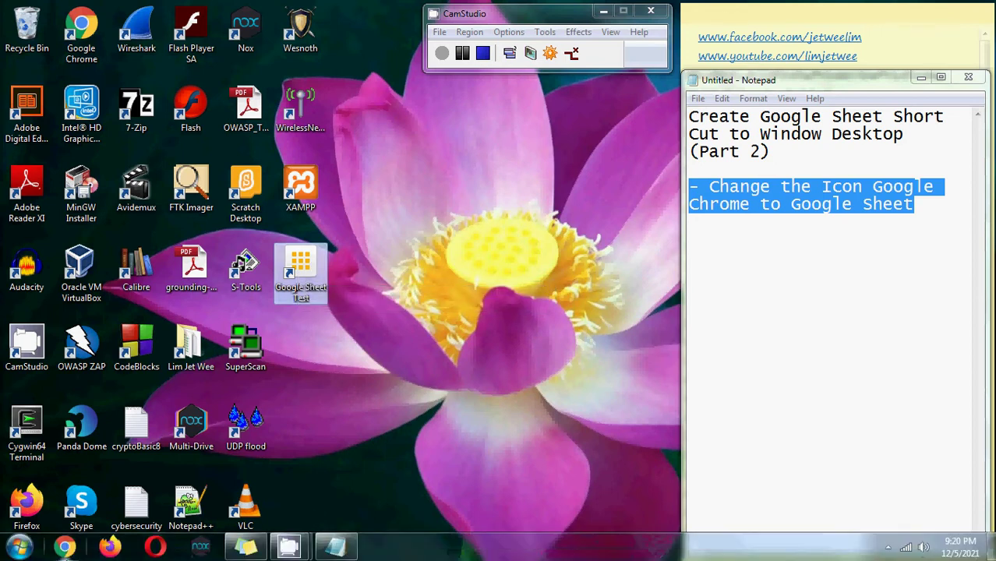
click(66, 548)
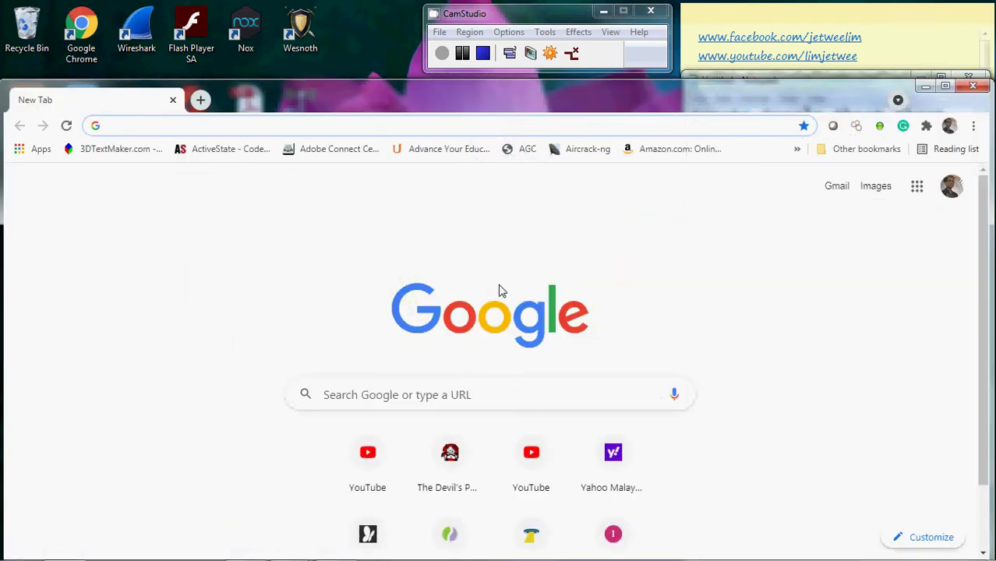
click(39, 153)
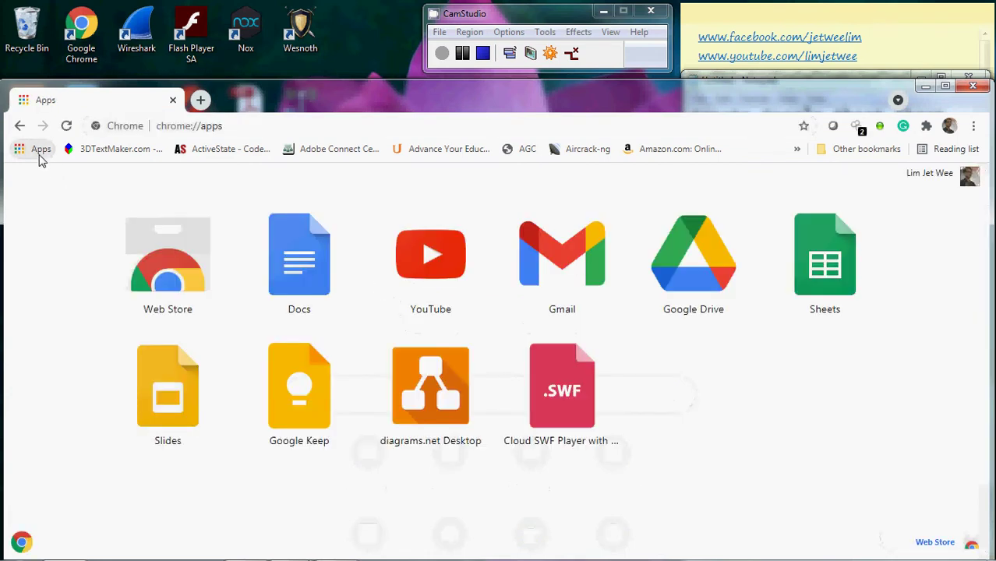
right_click(814, 273)
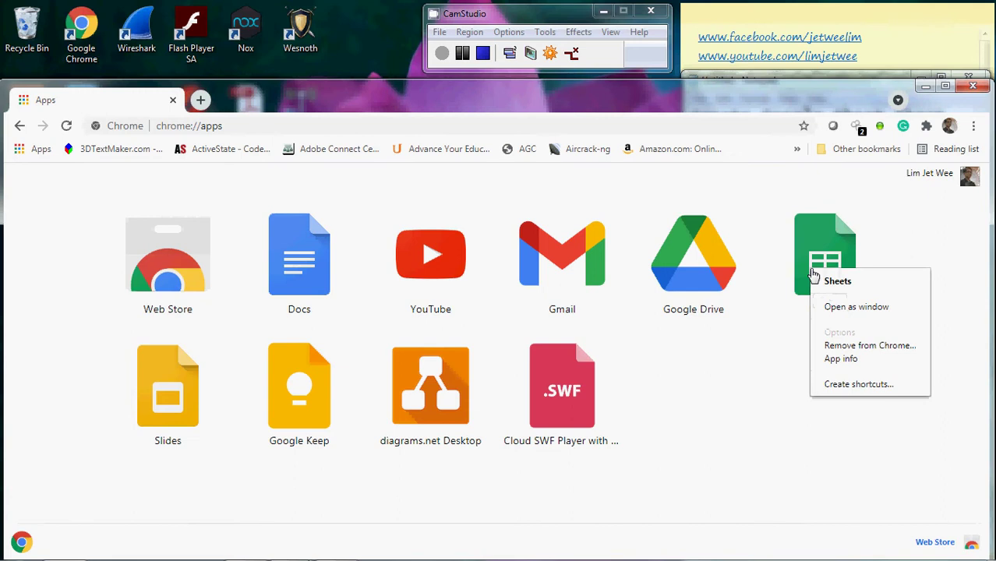
click(842, 384)
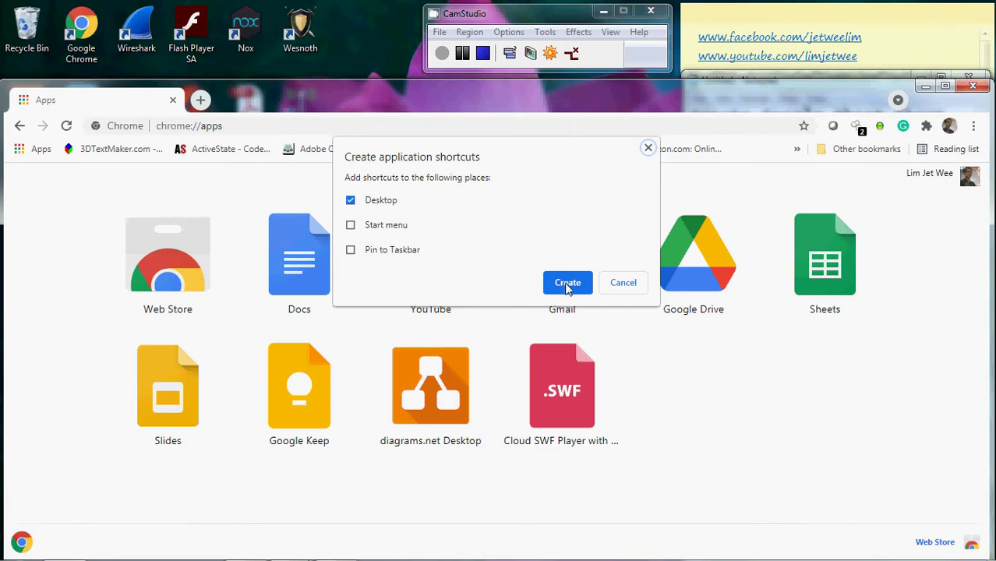
click(567, 285)
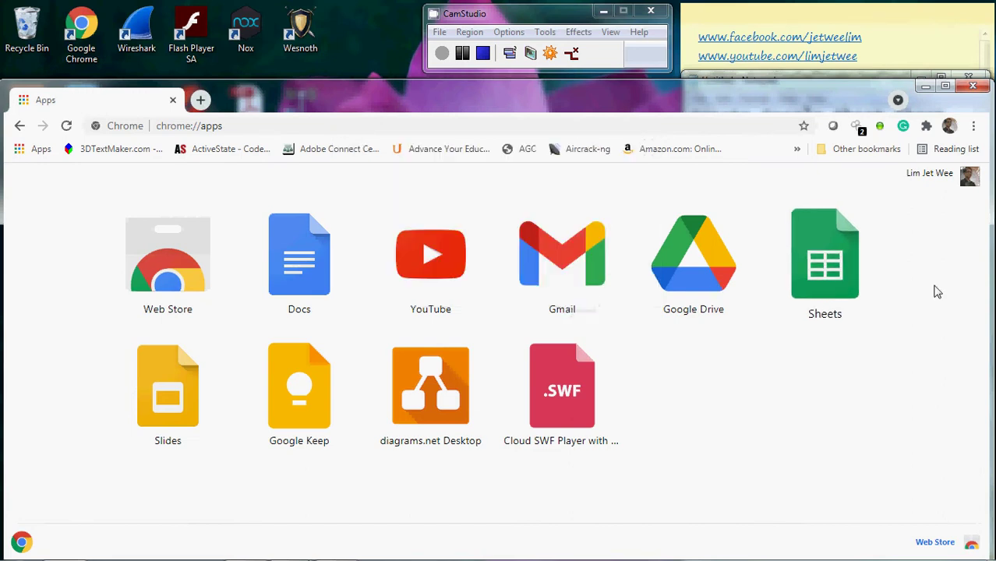
click(974, 87)
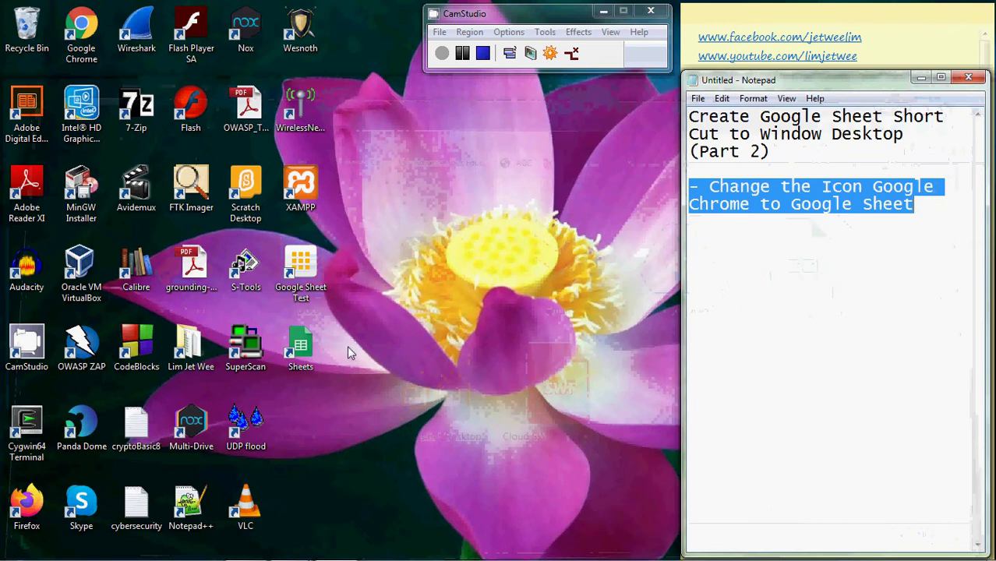
Copy the full path of the Sheets.ico icon file from the Sheets desktop shortcut's icon settings
right_click(303, 348)
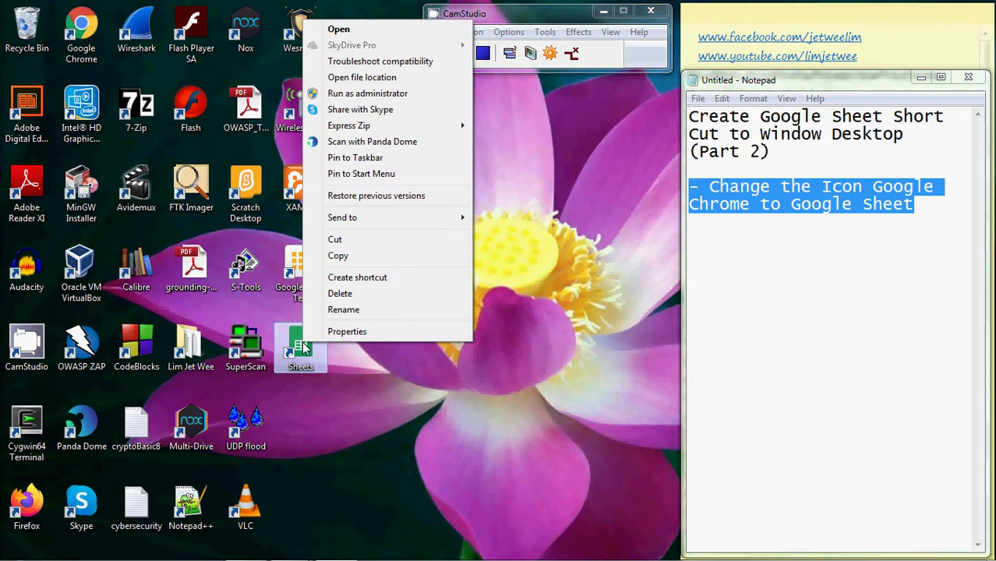
click(347, 333)
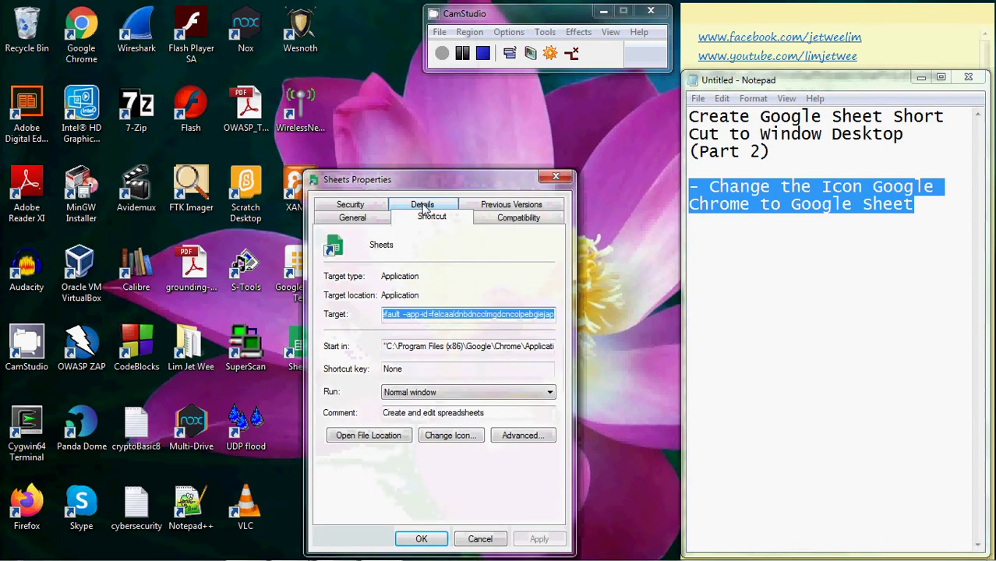
drag(427, 184, 505, 108)
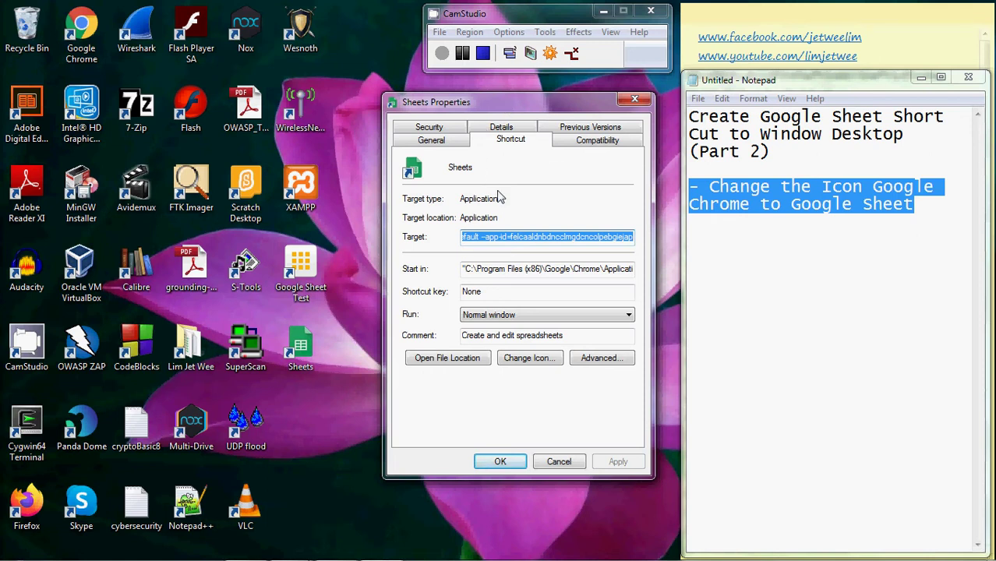
click(544, 267)
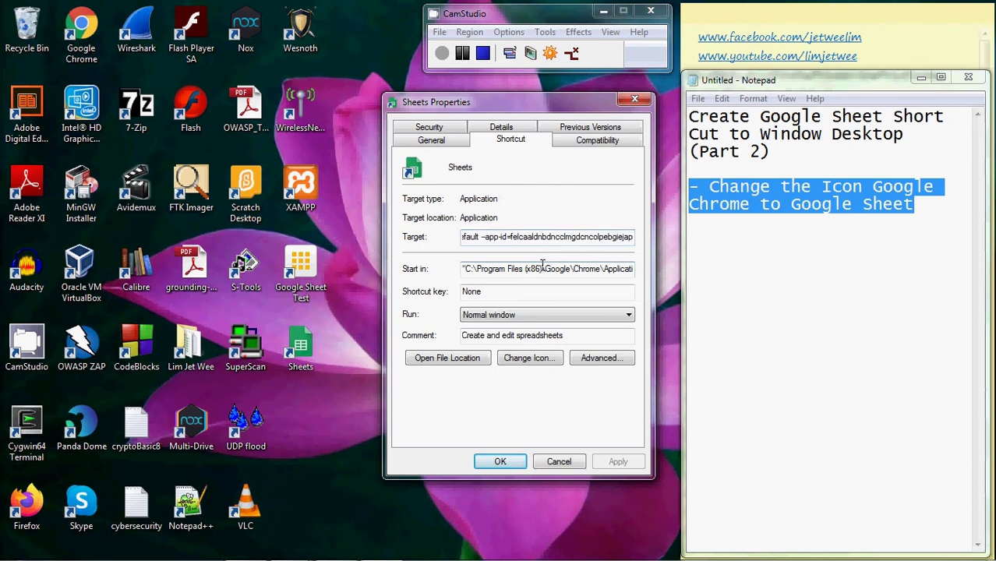
key(End)
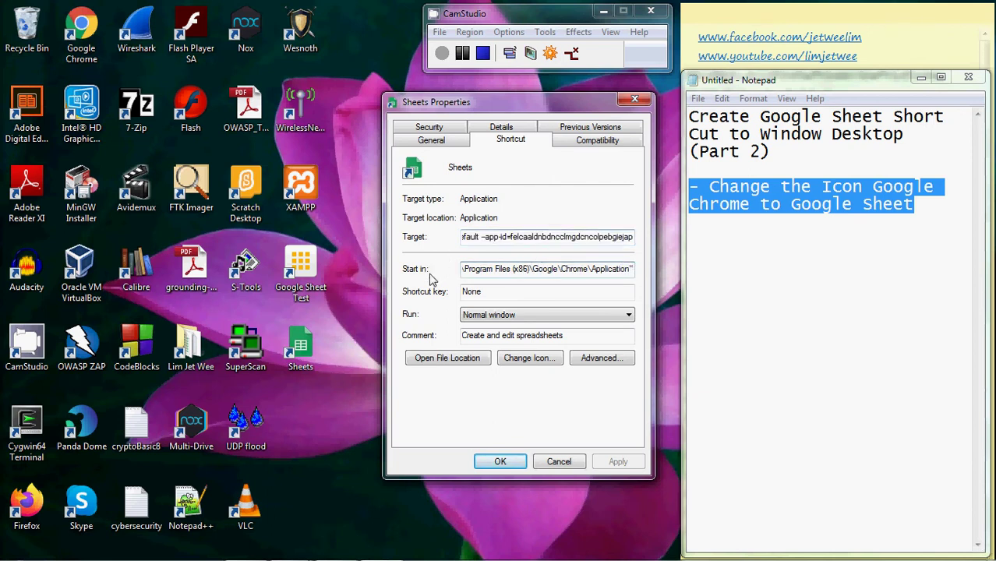
click(523, 368)
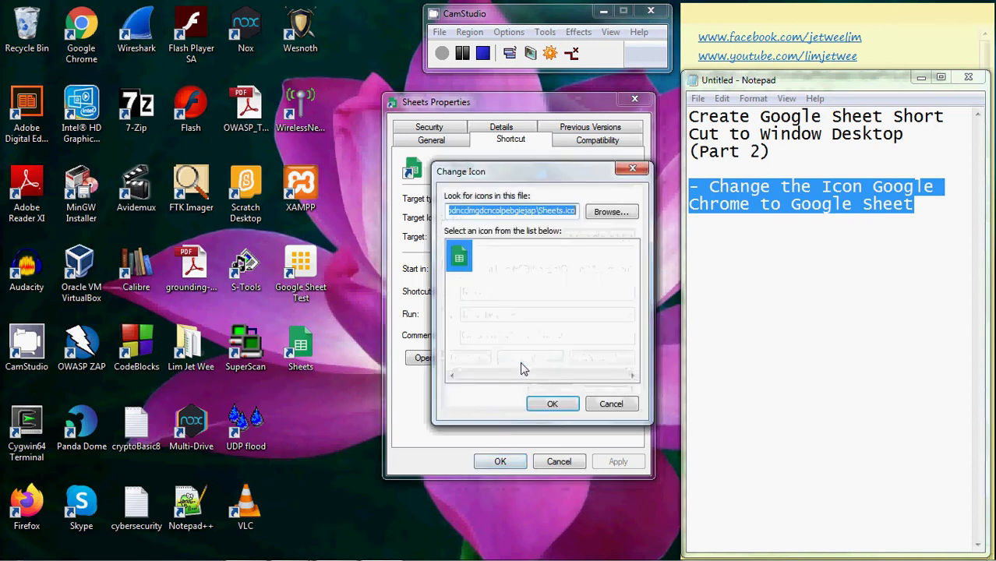
click(510, 211)
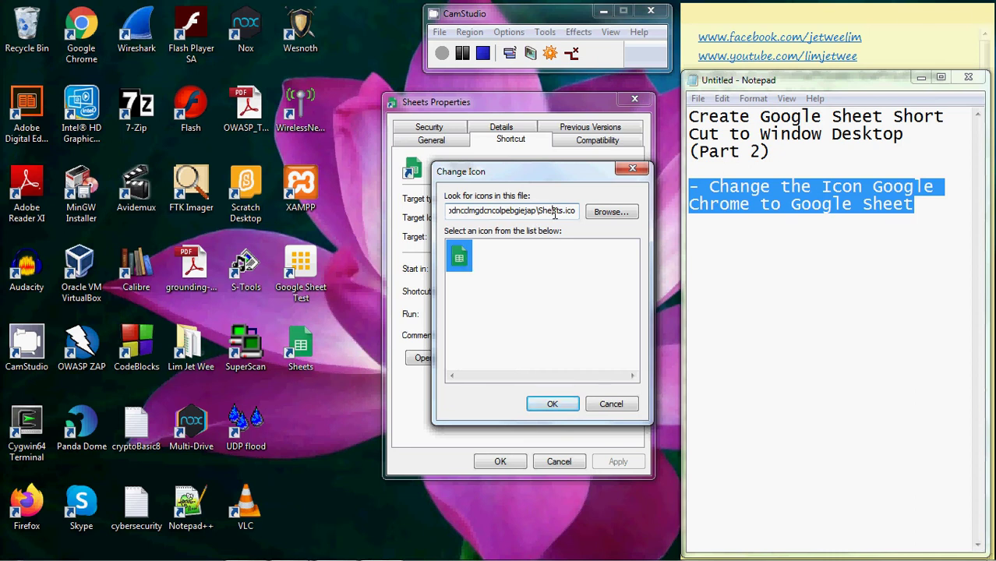
drag(578, 211, 421, 210)
key(ctrl+c)
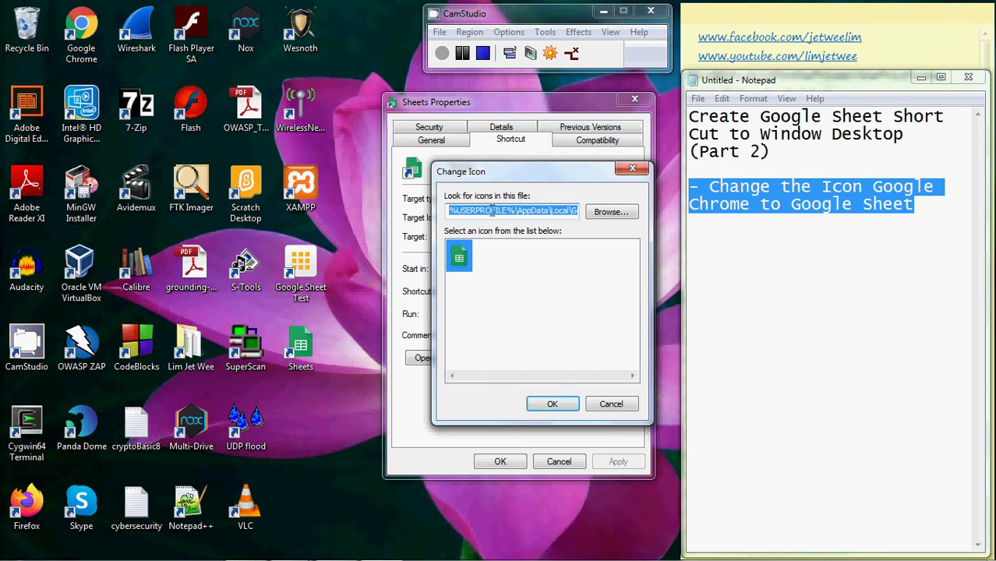
Paste the copied icon path into the Notepad note, with a blank line below the existing text
click(904, 245)
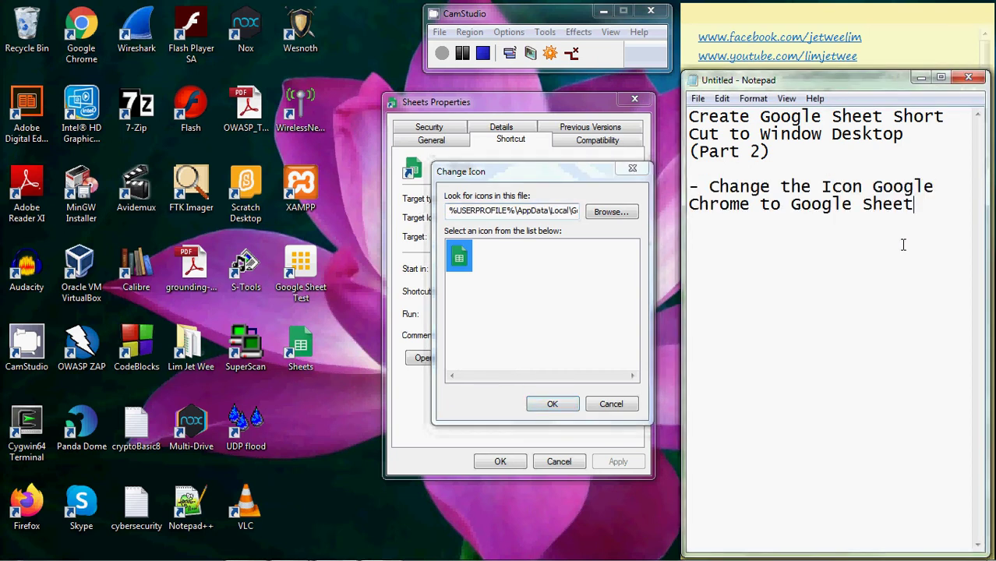
key(Return)
key(Return)
key(ctrl+v)
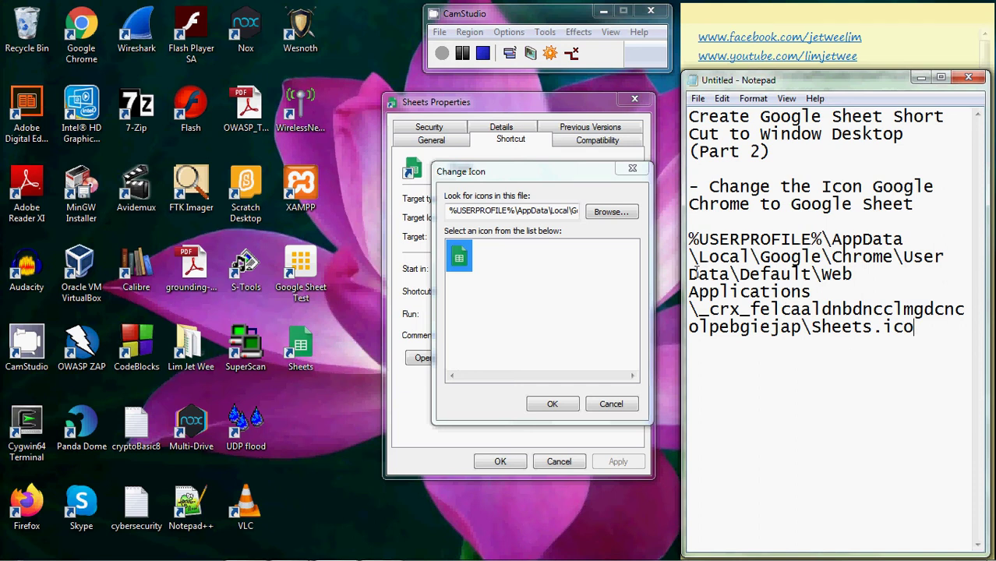
Select the whole icon path again and close the Sheets shortcut's icon and properties dialogs without changing anything
click(481, 213)
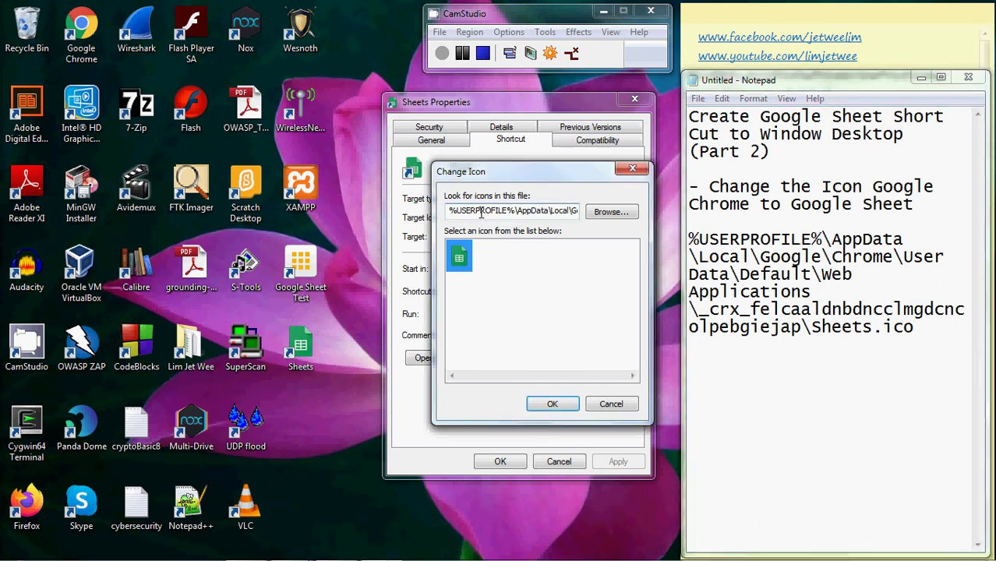
key(ctrl+a)
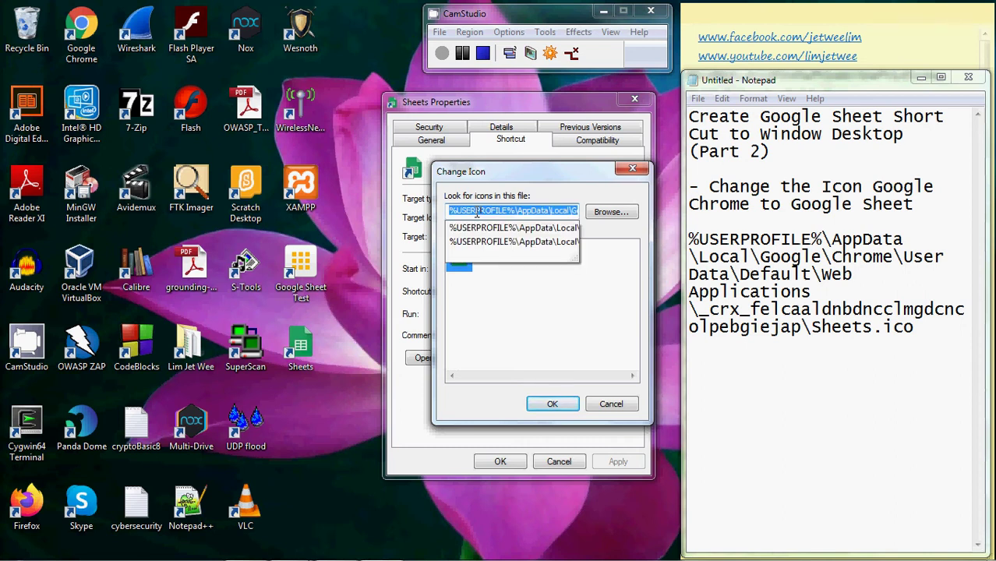
click(632, 405)
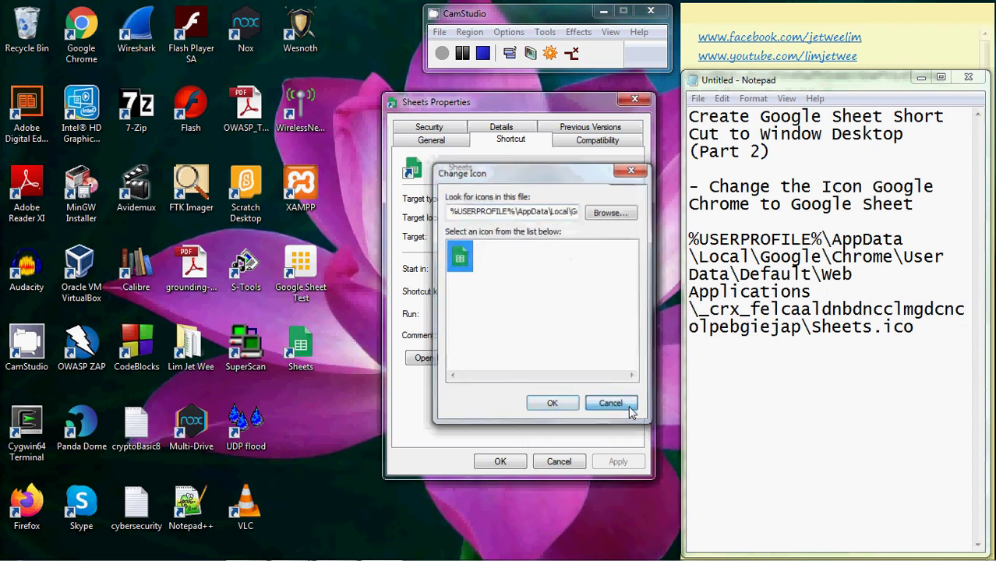
click(639, 101)
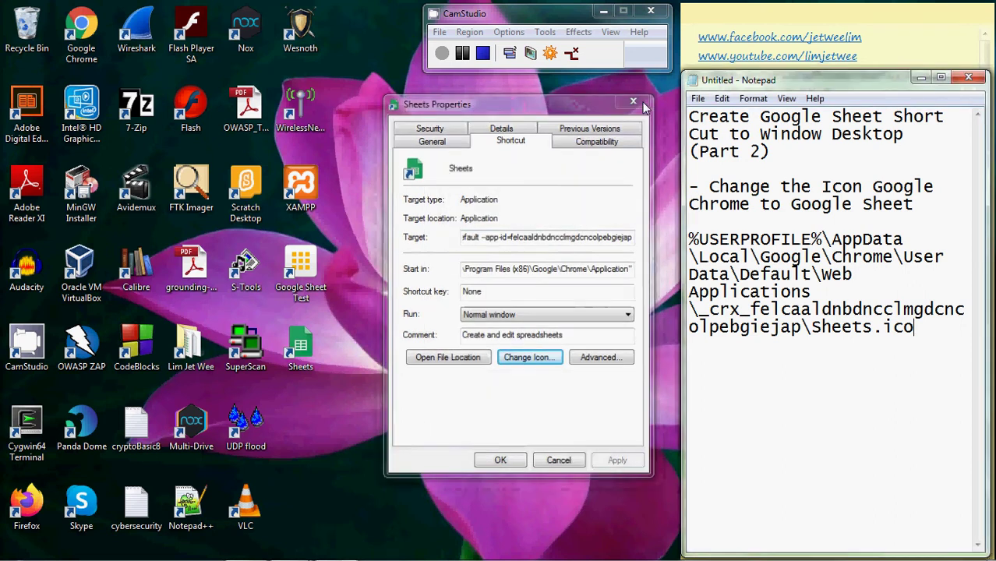
In the Google Sheet Test desktop shortcut's properties, replace the icon source file with the copied Sheets.ico path and load its icons
right_click(305, 271)
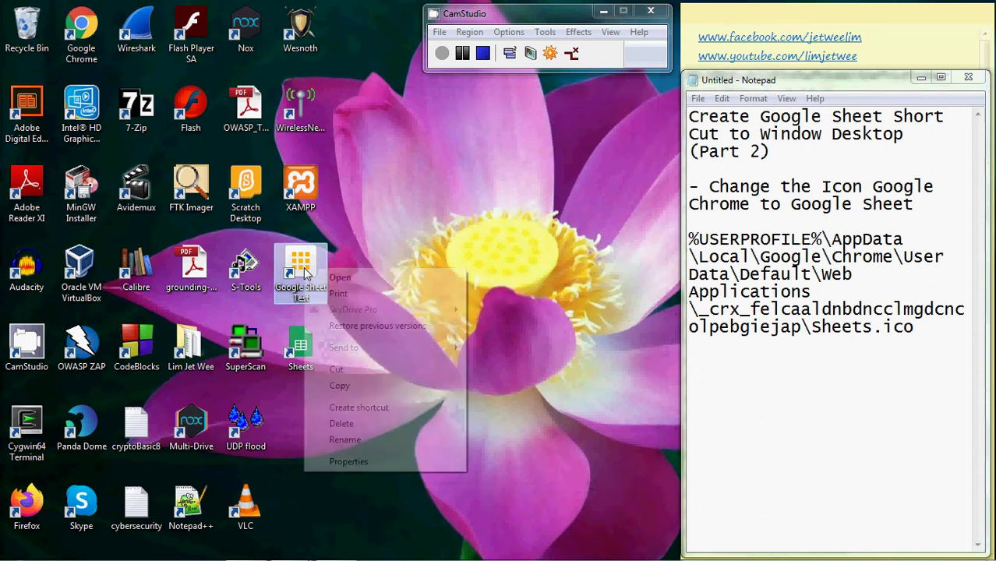
click(395, 466)
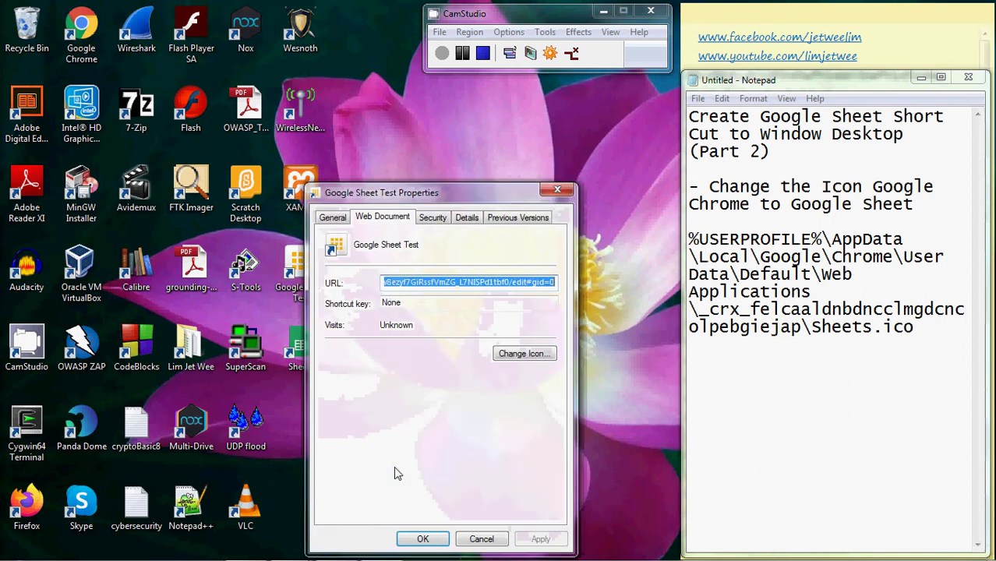
drag(449, 193, 496, 100)
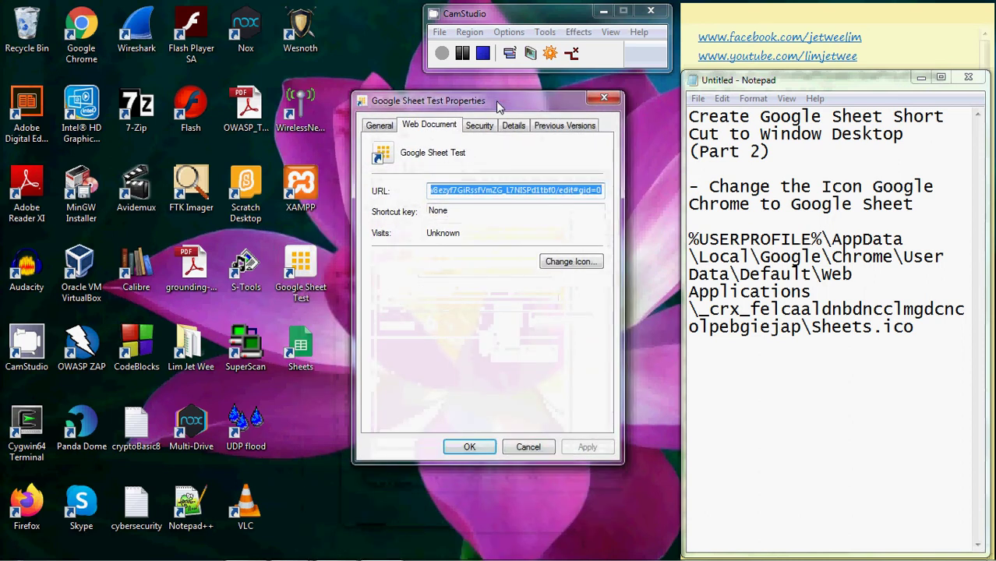
click(570, 262)
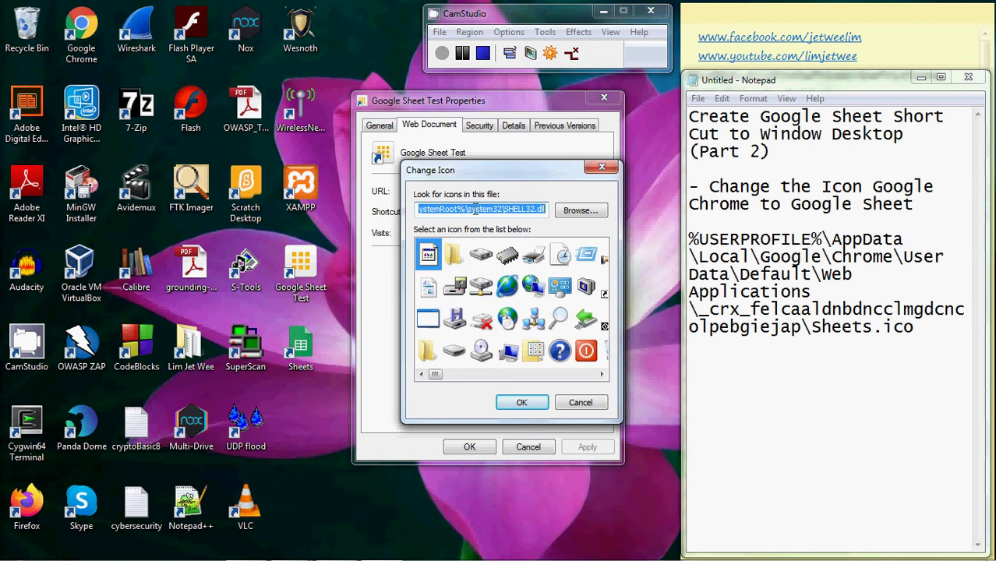
key(BackSpace)
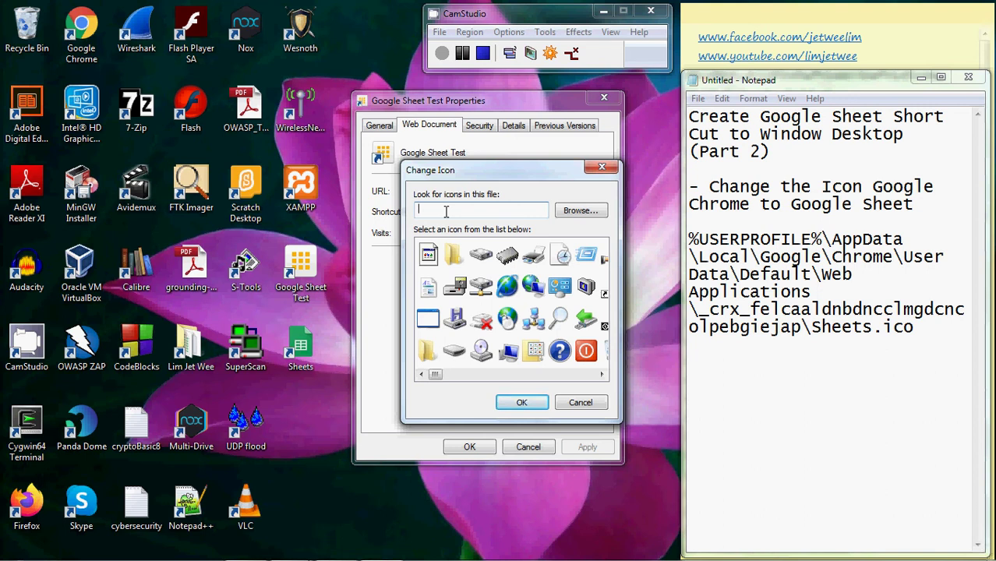
text(%USERPROFILE%\AppData\Local\Google\Chrome\User Data\Default\Web Applications\_crx_felcaaldnbdncclmgdcncolpebgiejap\Sheets.ico)
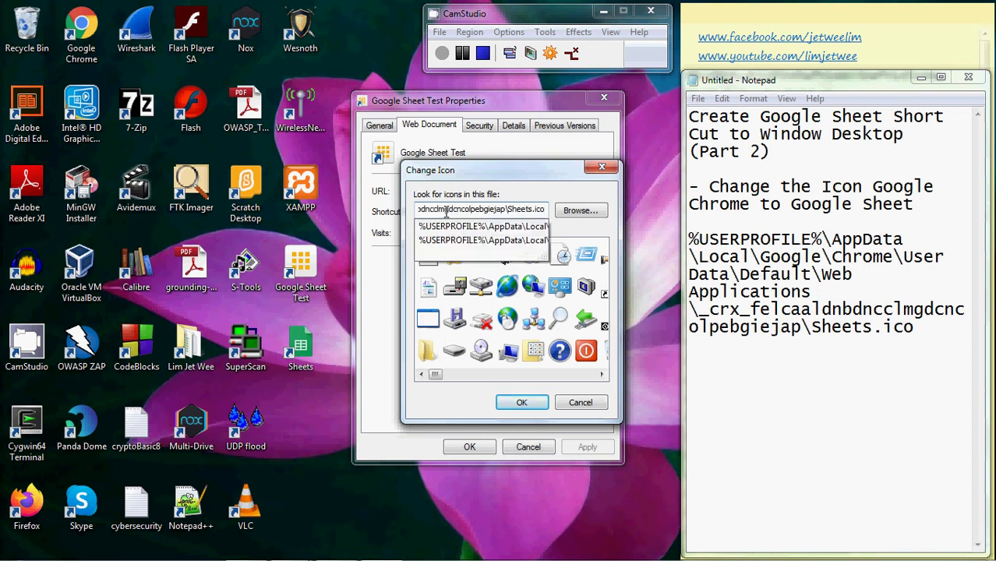
click(557, 197)
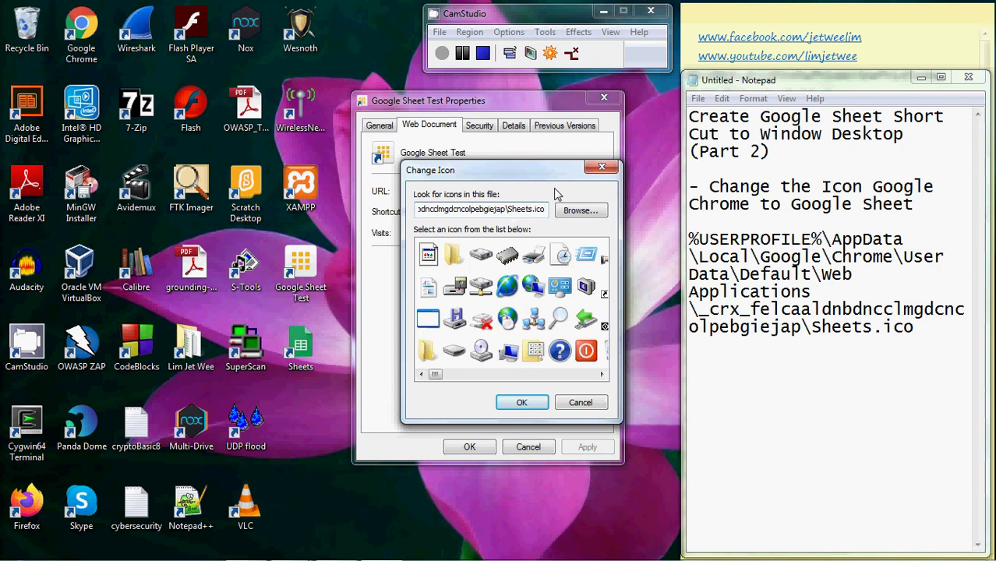
click(521, 403)
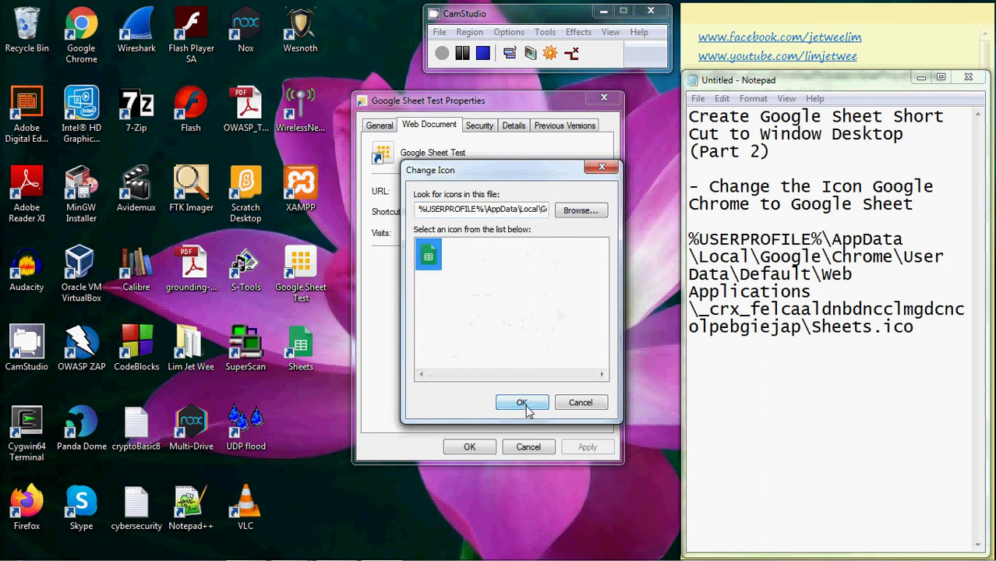
Choose the green Google Sheets icon for the Google Sheet Test shortcut, apply the change and close its properties
click(432, 262)
click(522, 403)
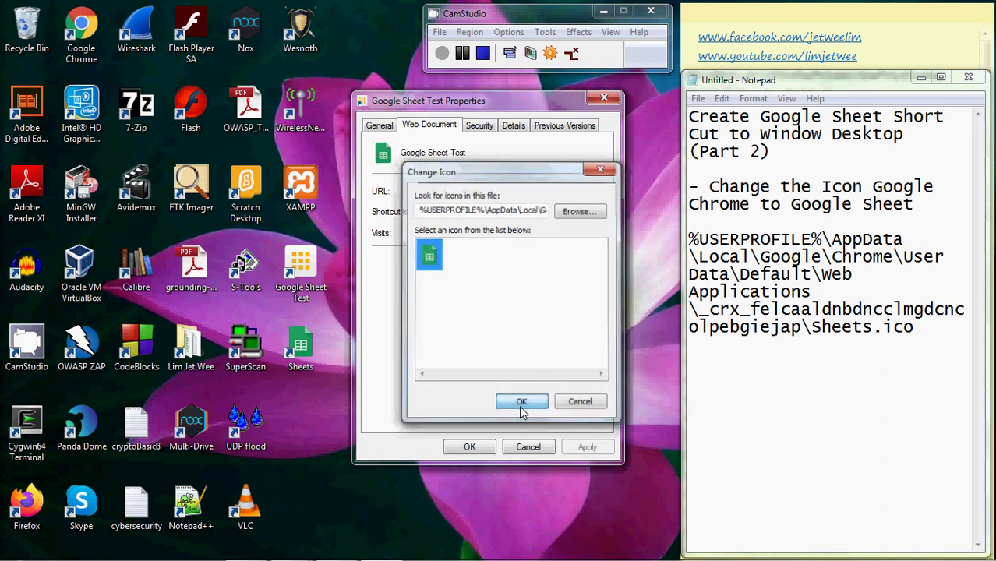
click(586, 447)
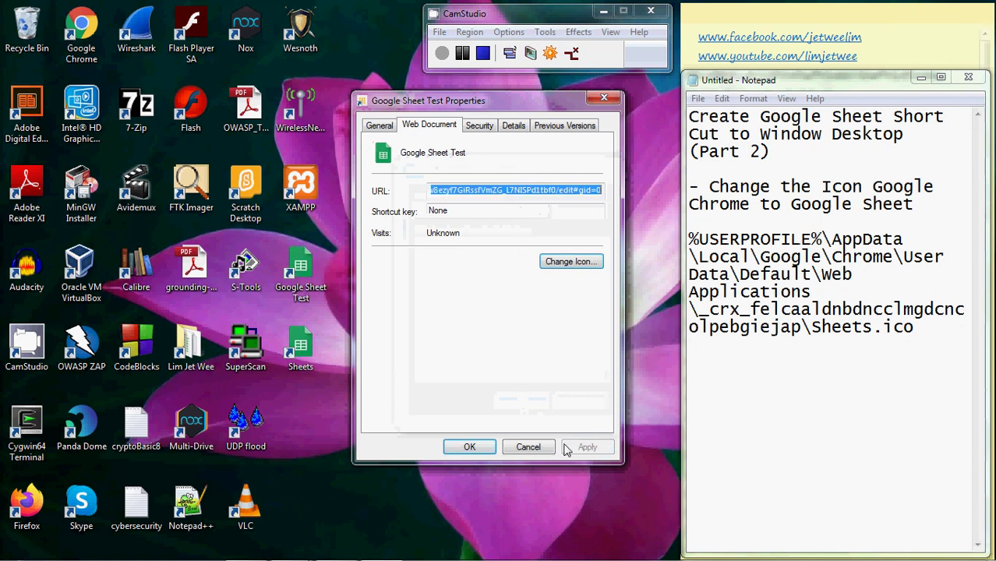
click(469, 447)
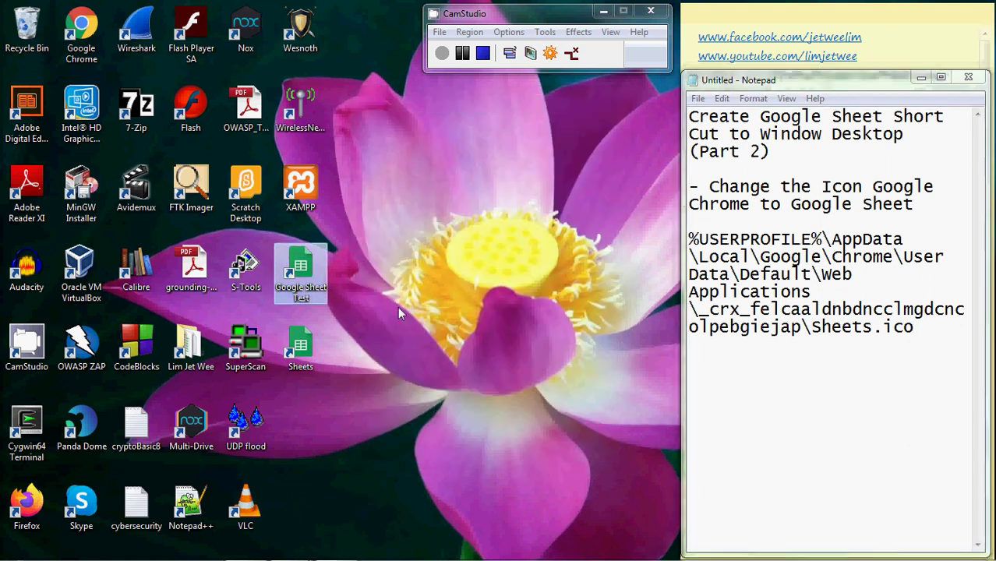
Open the Google Sheet Test desktop shortcut to check that it launches its spreadsheet in Chrome
double_click(306, 278)
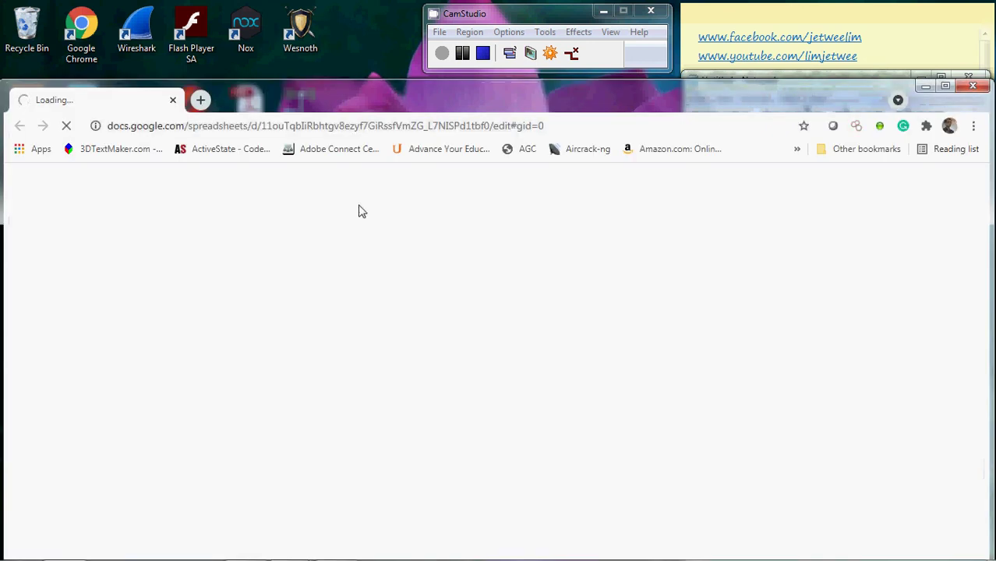